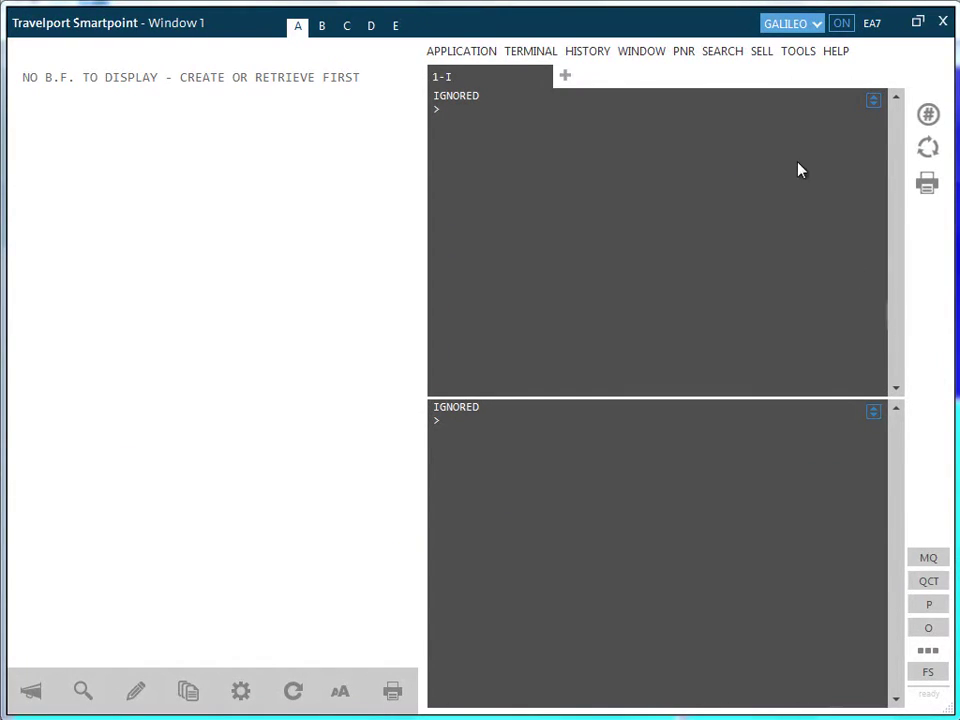
Set up an air availability search for the Paris–Barcelona round trip, departing 06/01/2014 and returning 13/01/2014
left_click(716, 60)
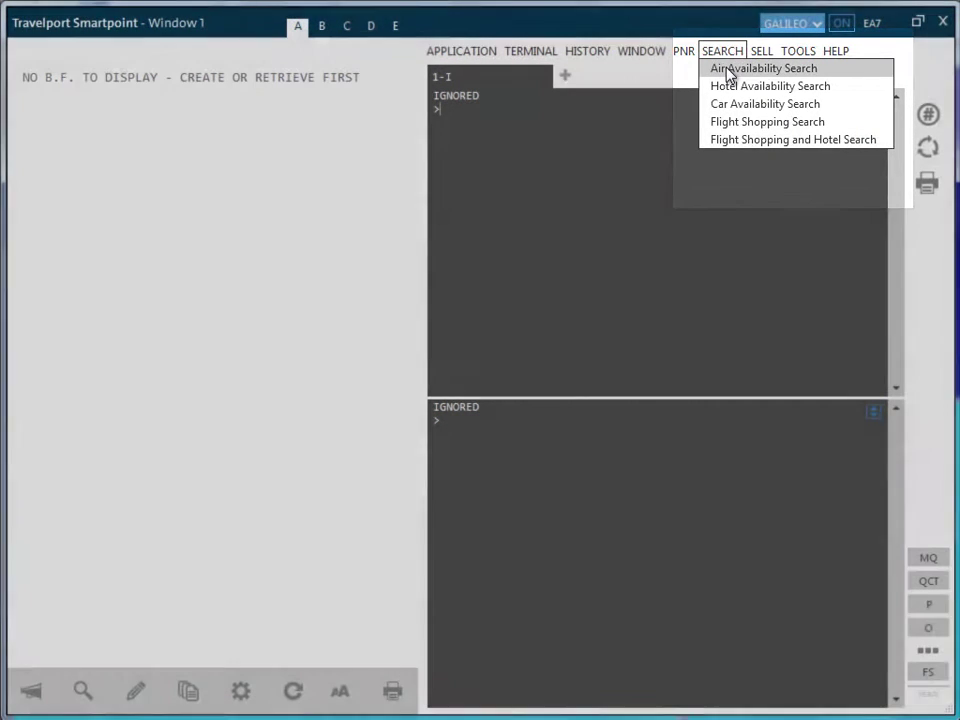
left_click(727, 70)
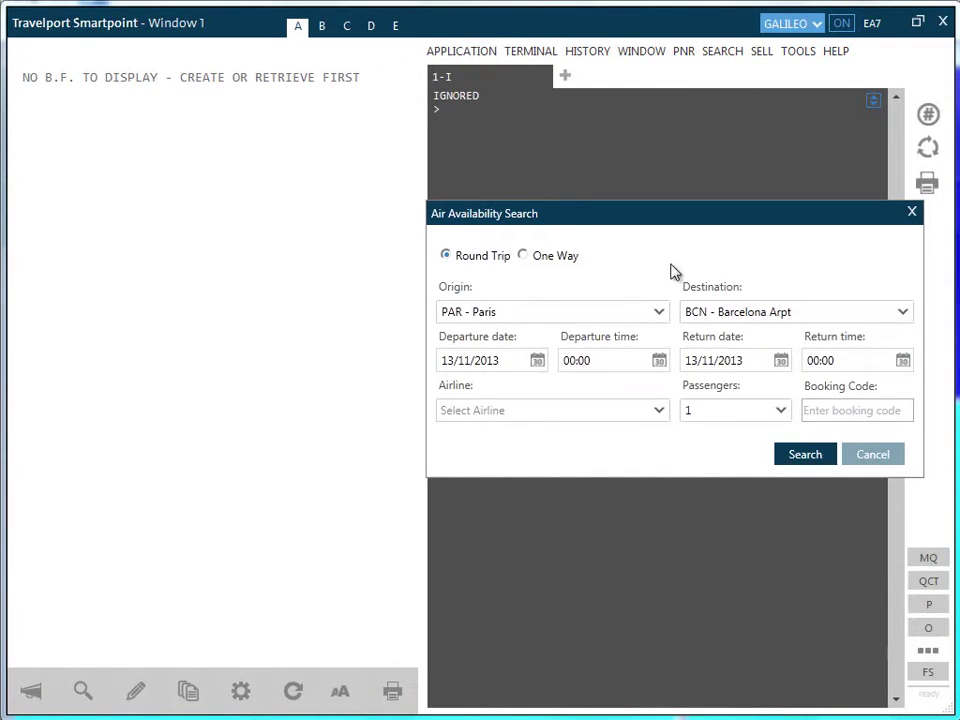
left_click(538, 361)
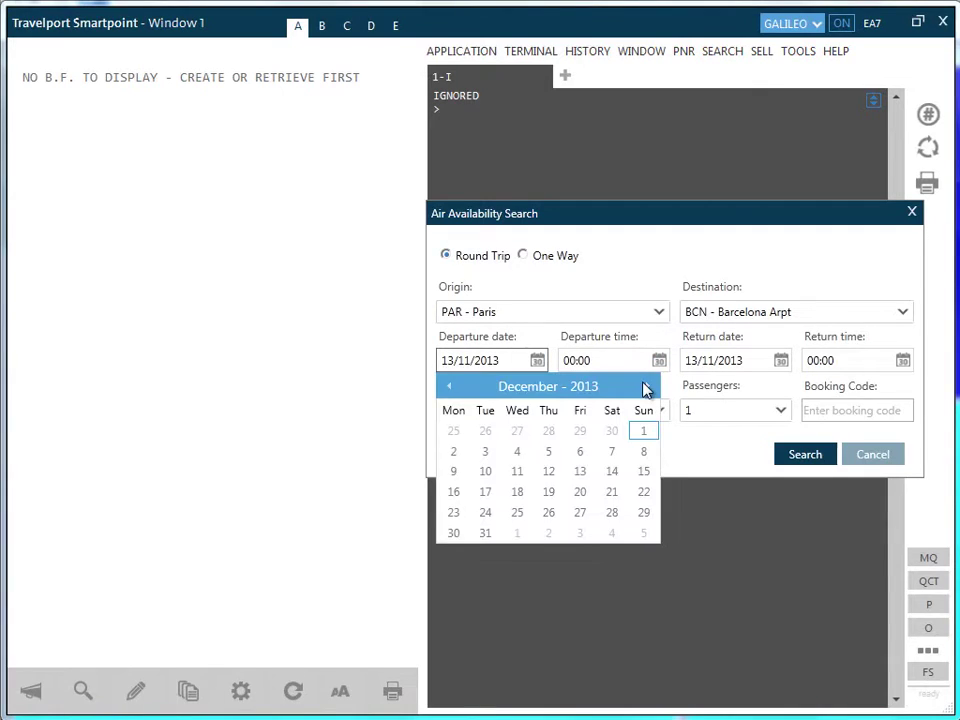
left_click(645, 387)
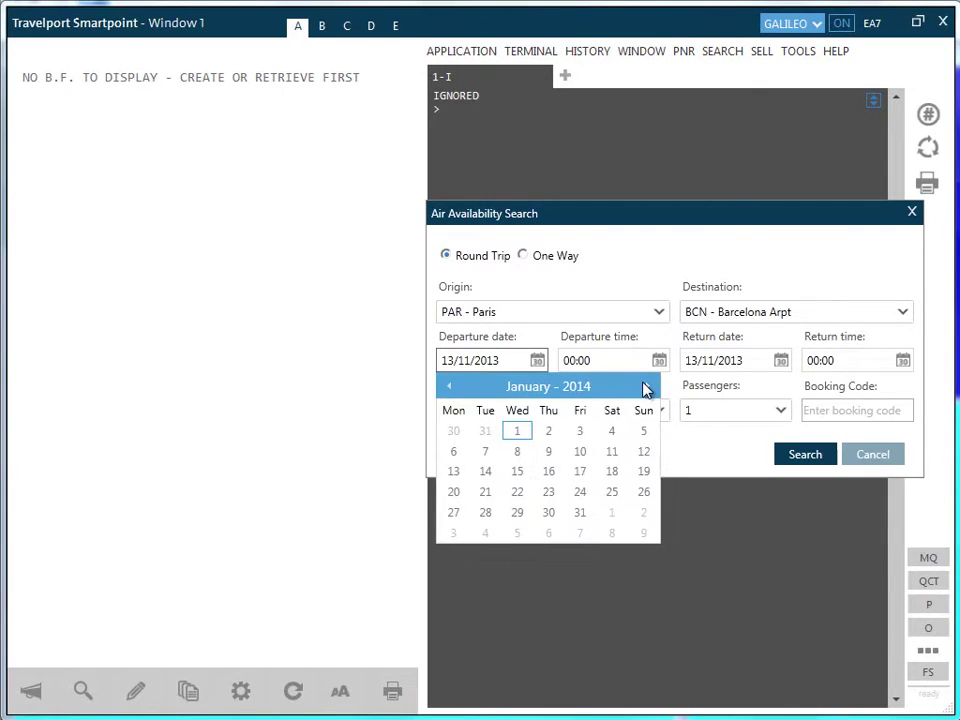
left_click(452, 453)
left_click(781, 360)
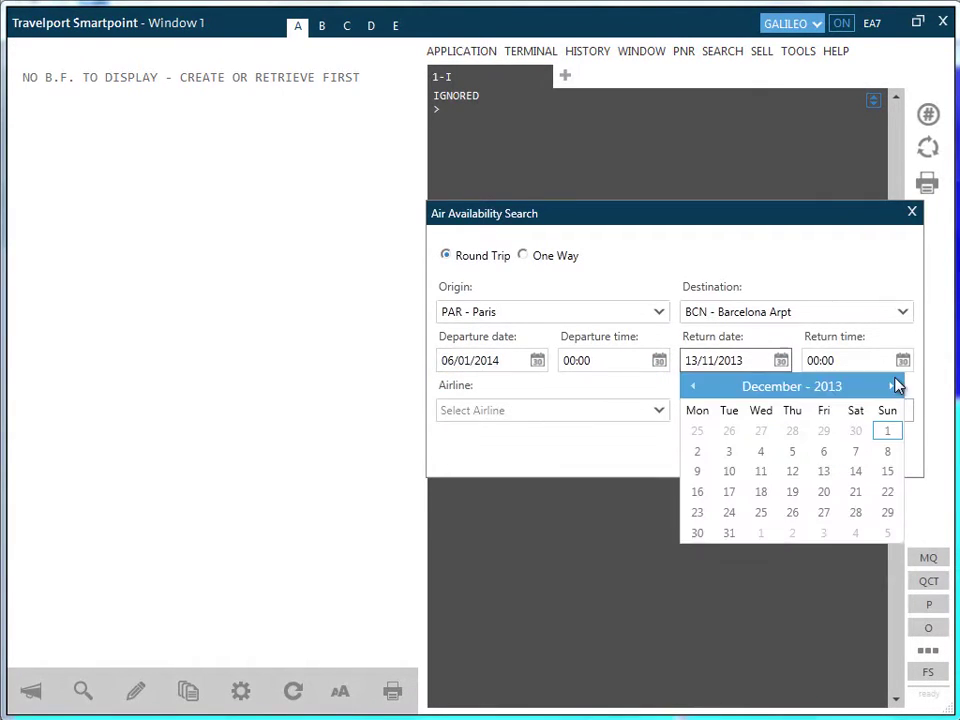
left_click(891, 386)
left_click(697, 473)
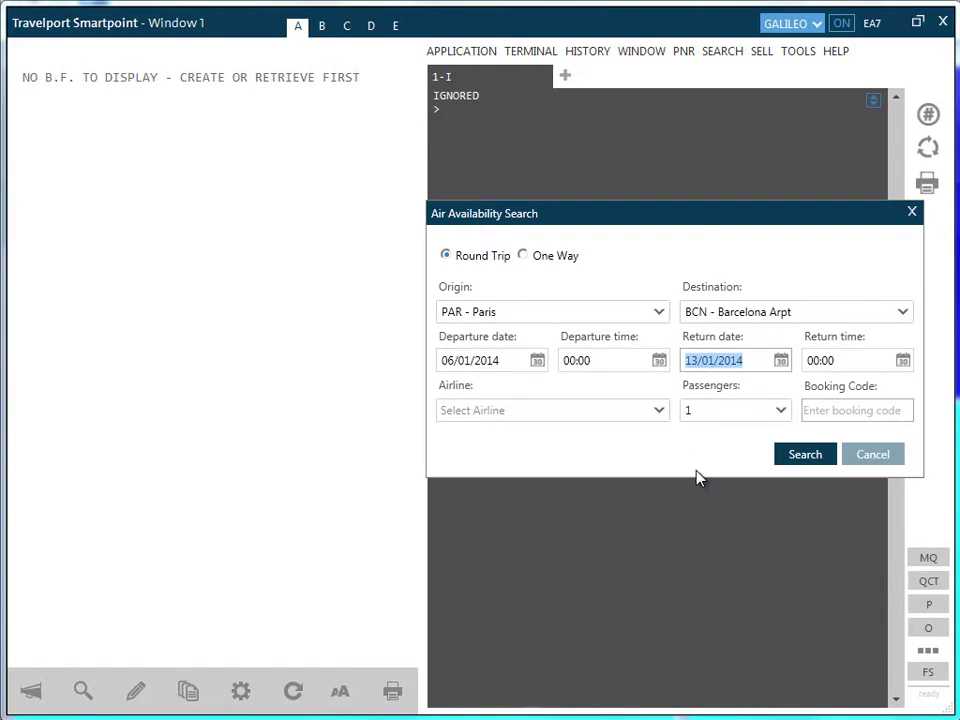
Set the number of passengers to 2 and run the air availability search
left_click(781, 412)
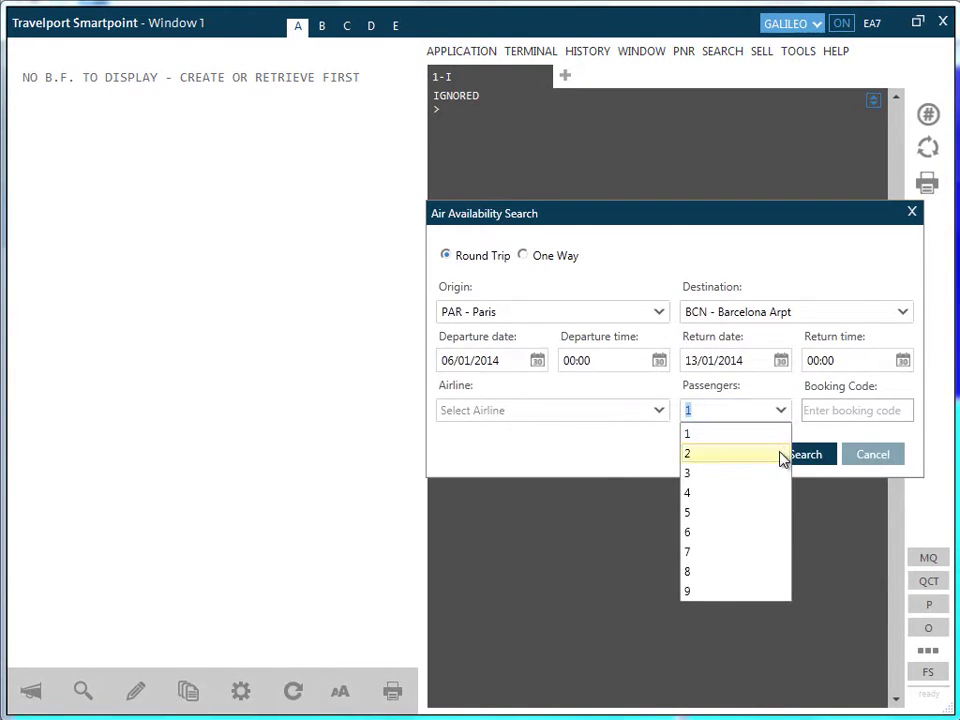
left_click(783, 454)
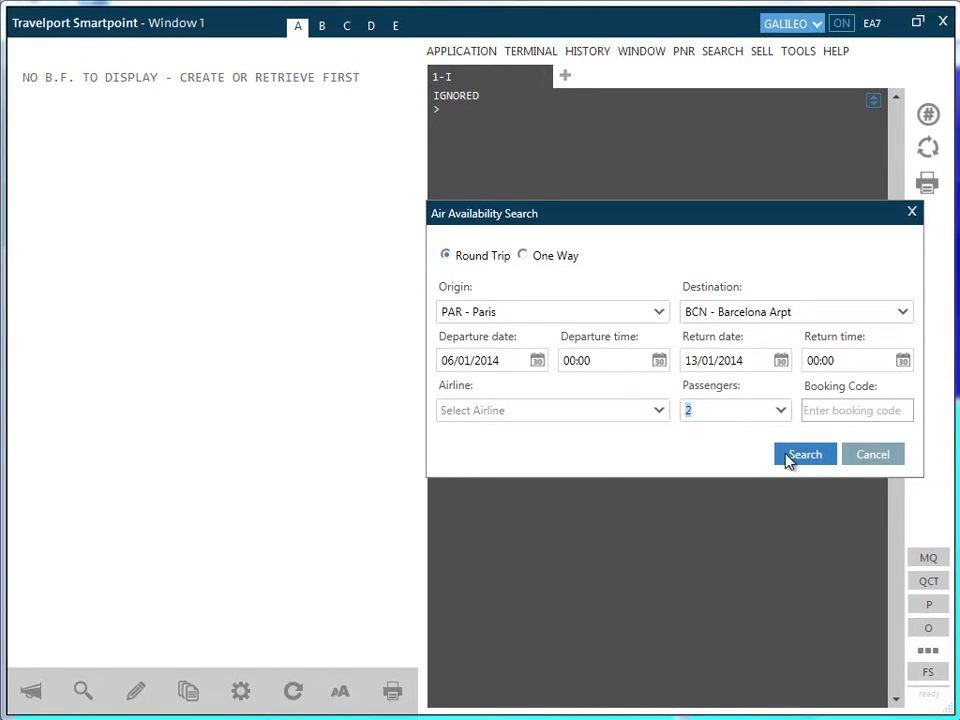
left_click(789, 457)
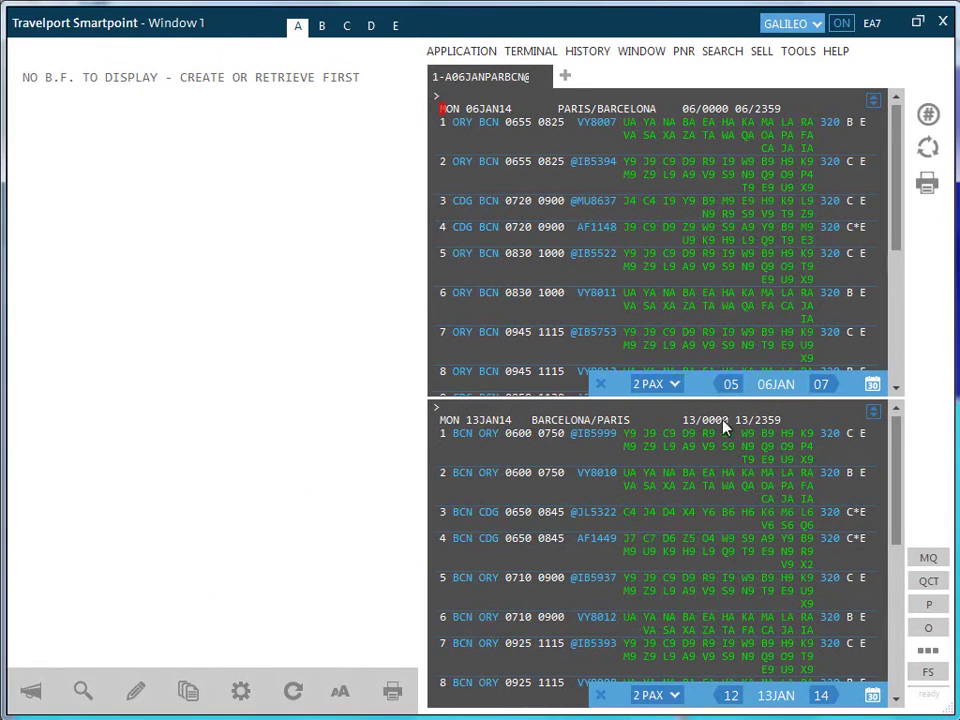
Filter the availability for 1 PAX and sell J class on AF1148 outbound and AF1449 return
left_click(675, 386)
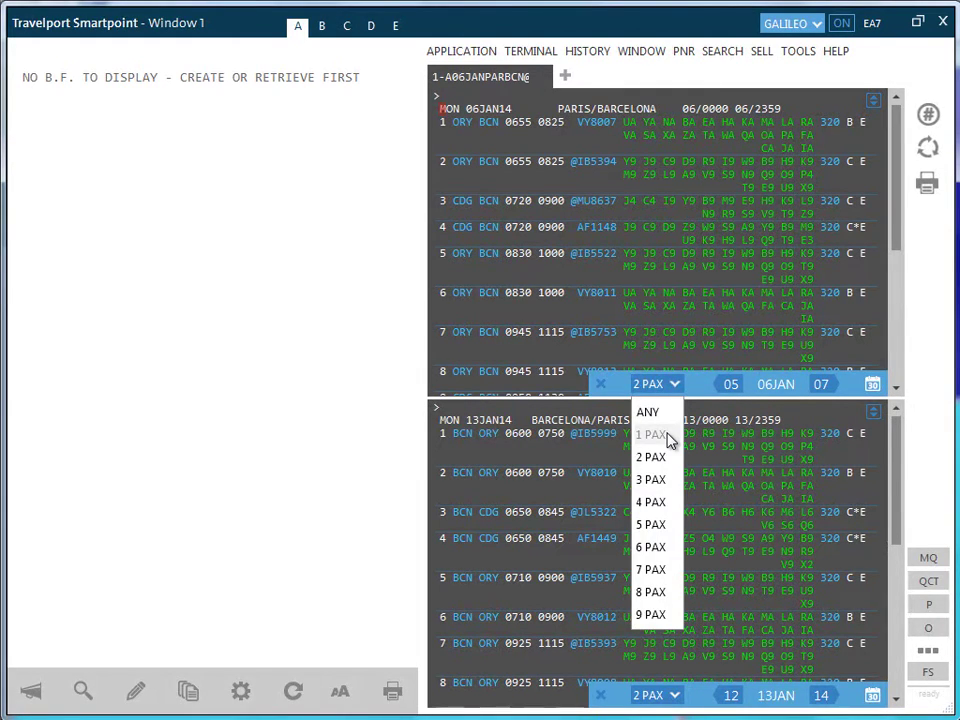
left_click(670, 441)
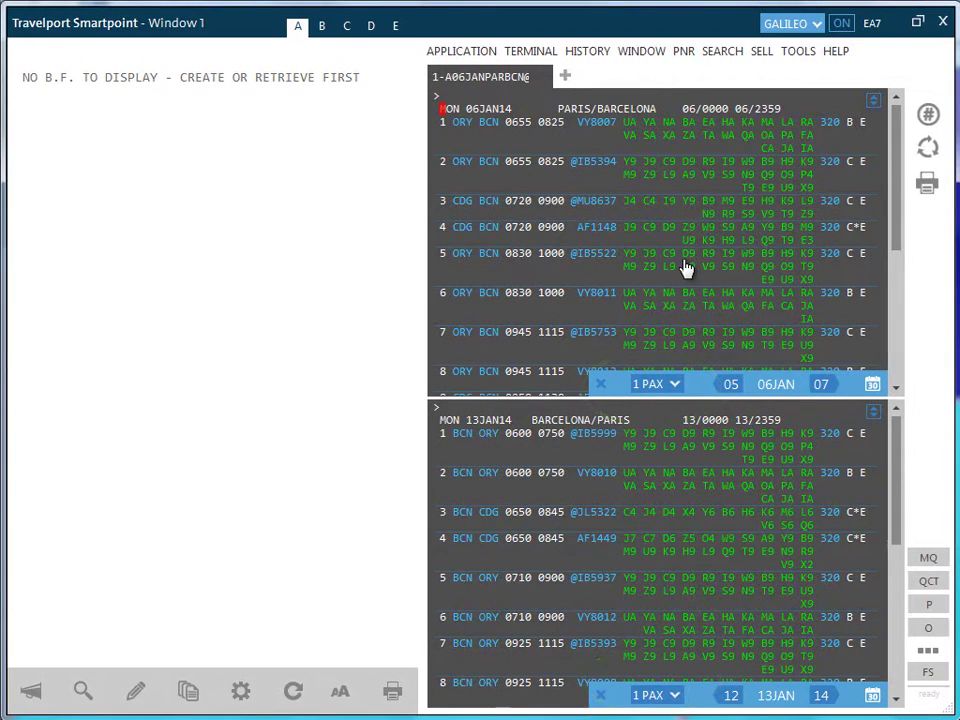
double_click(632, 230)
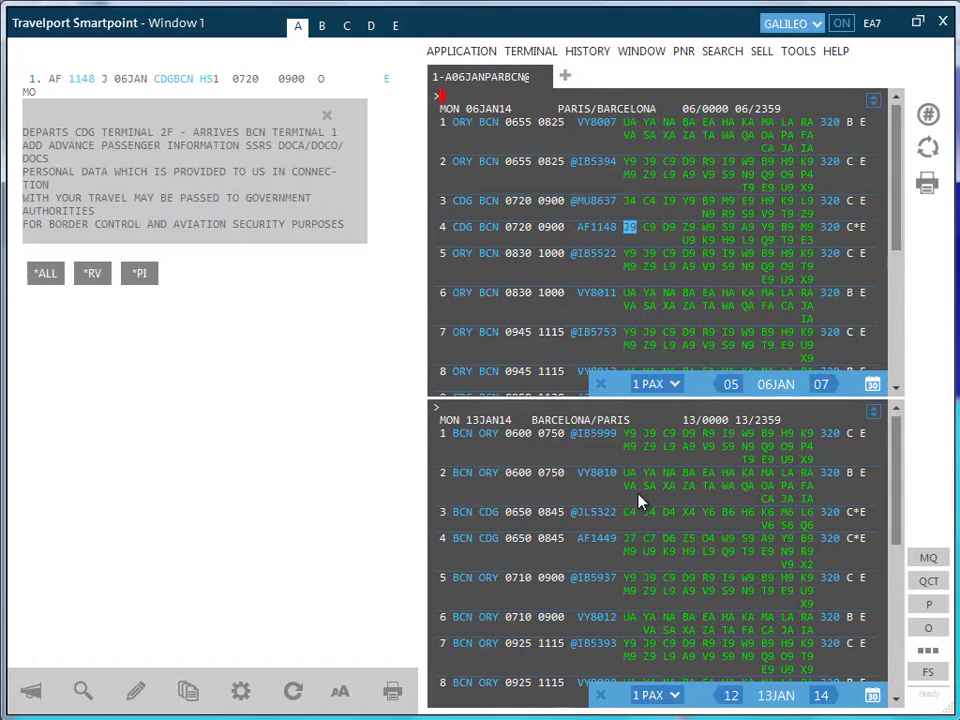
double_click(632, 538)
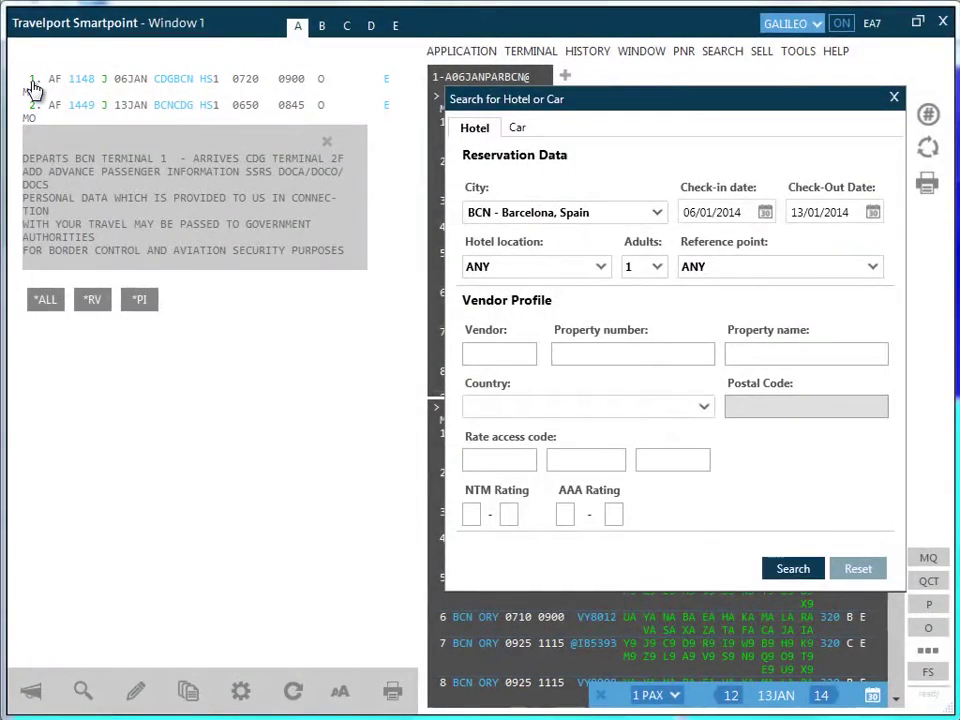
Review the car and hotel search forms for the Barcelona stay and close them without searching
left_click(518, 128)
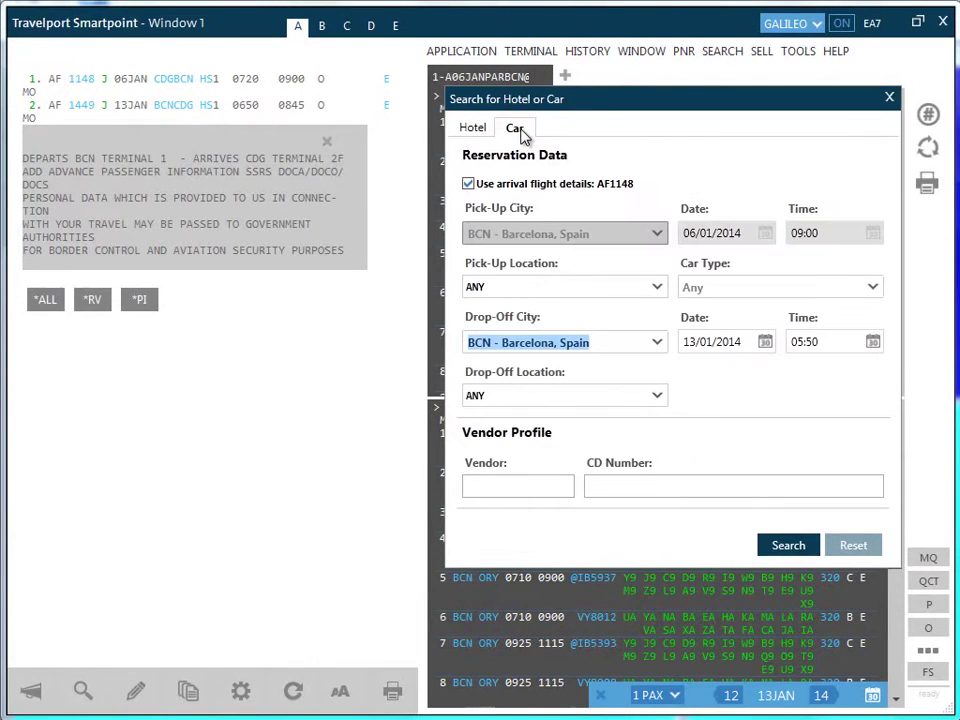
left_click(474, 128)
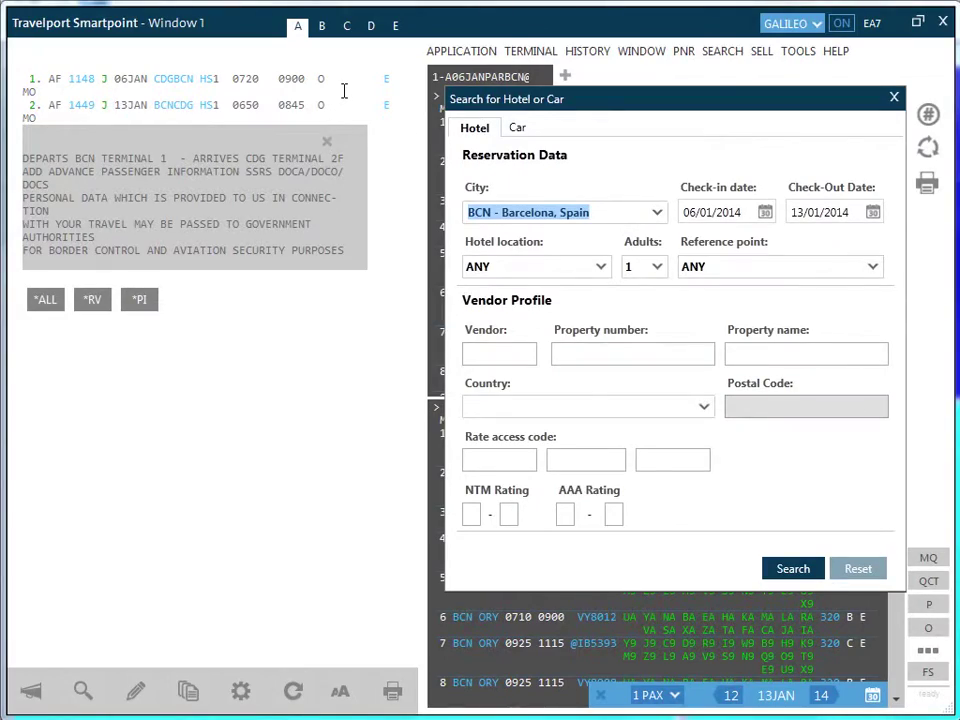
left_click(893, 97)
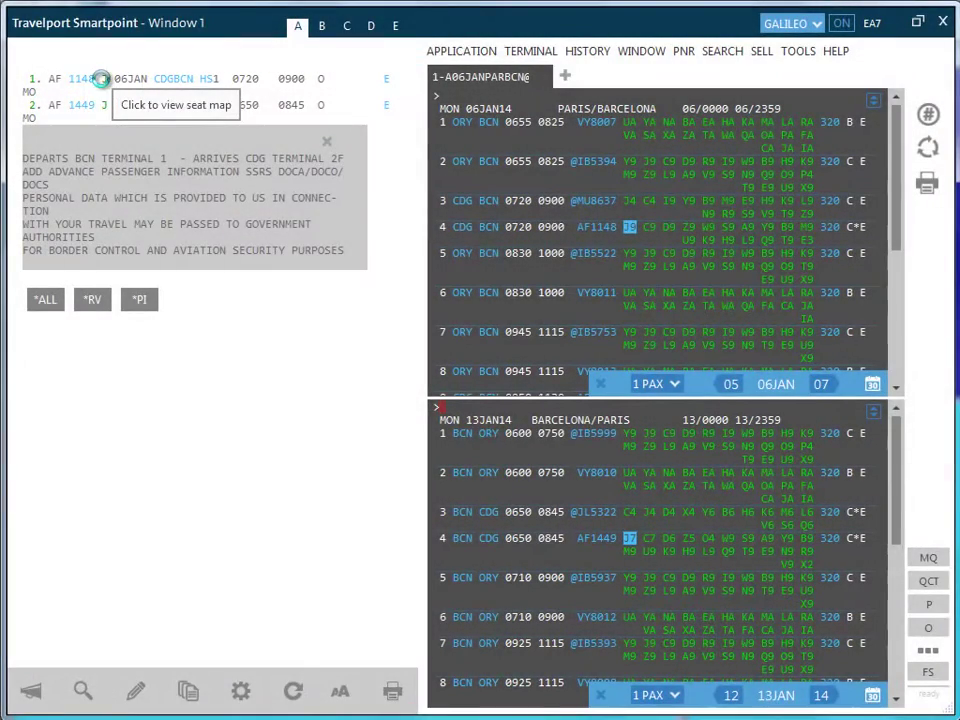
Select seat 1A on flight AF 1148 and seat 2F on flight AF 1449, and apply the seat selection
left_click(102, 81)
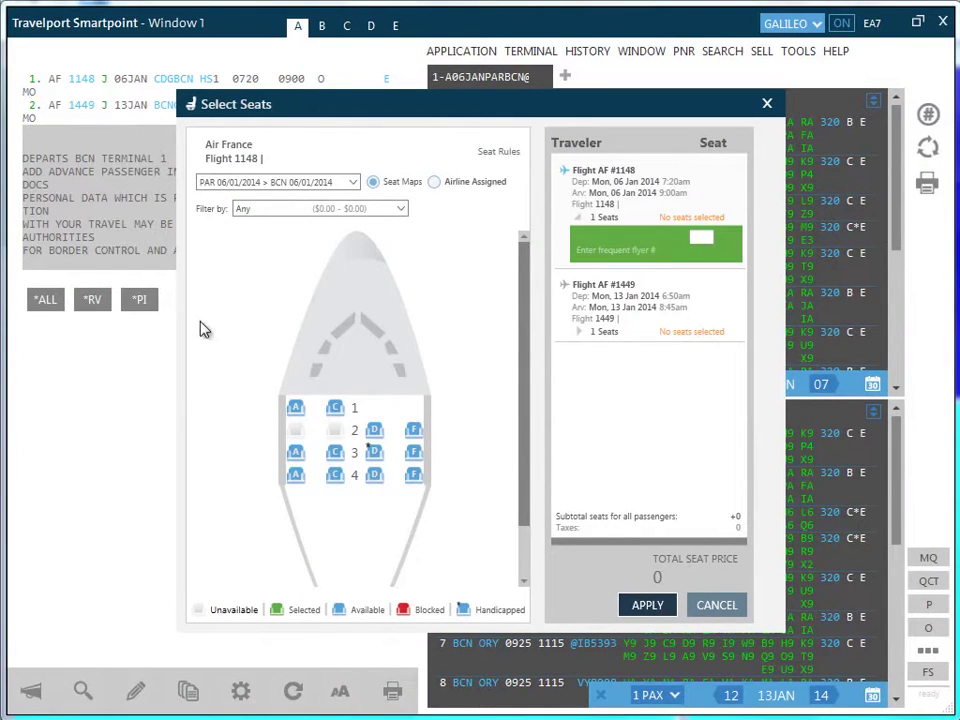
mouse_move(295, 411)
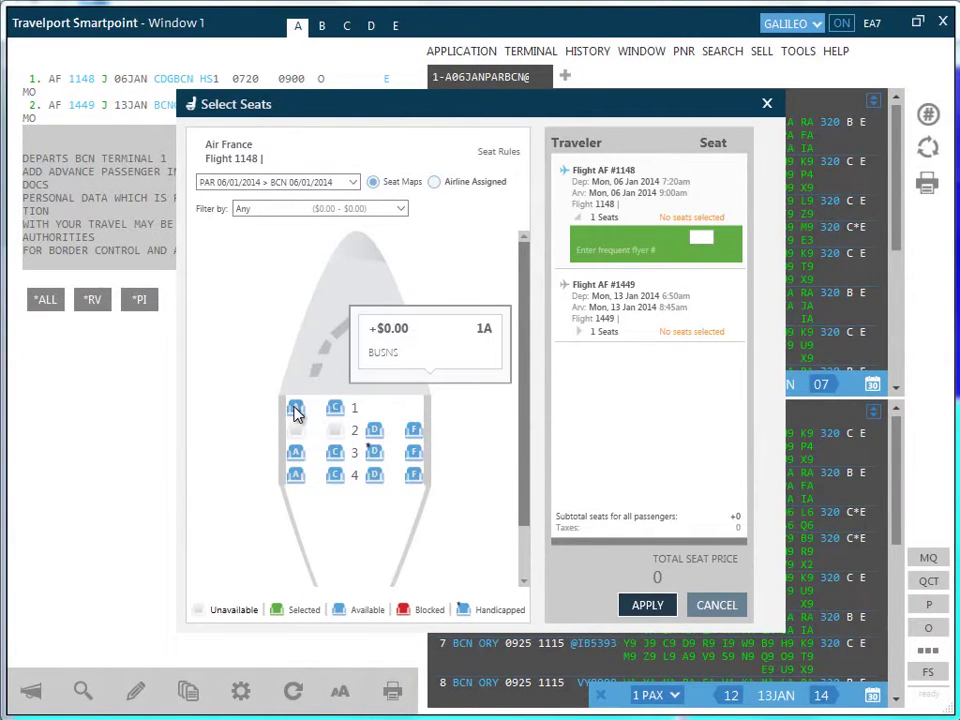
left_click(295, 411)
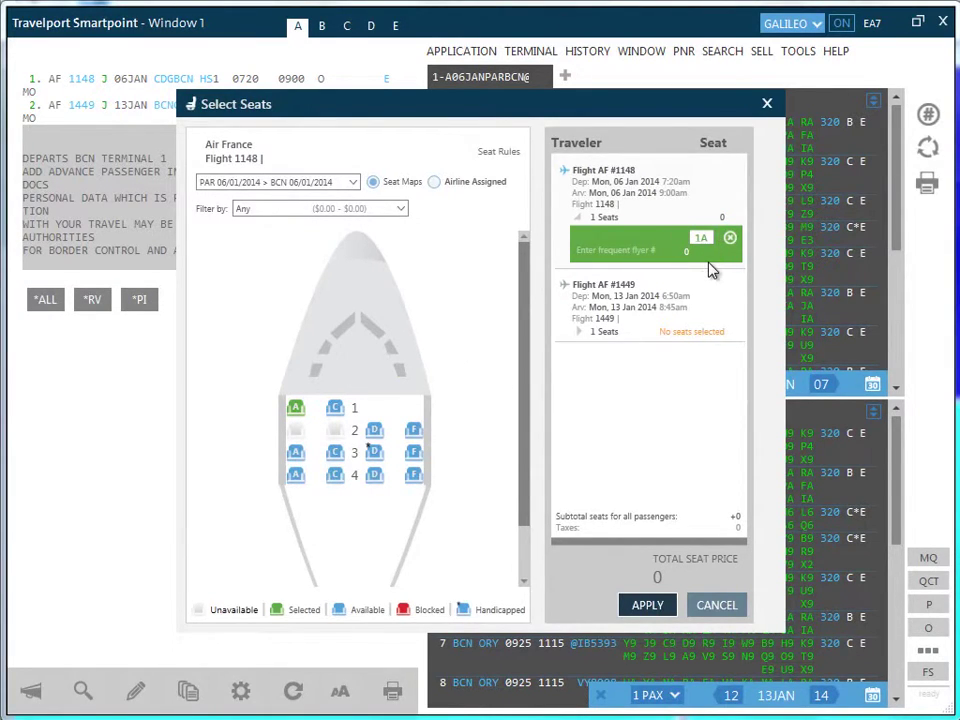
left_click(686, 314)
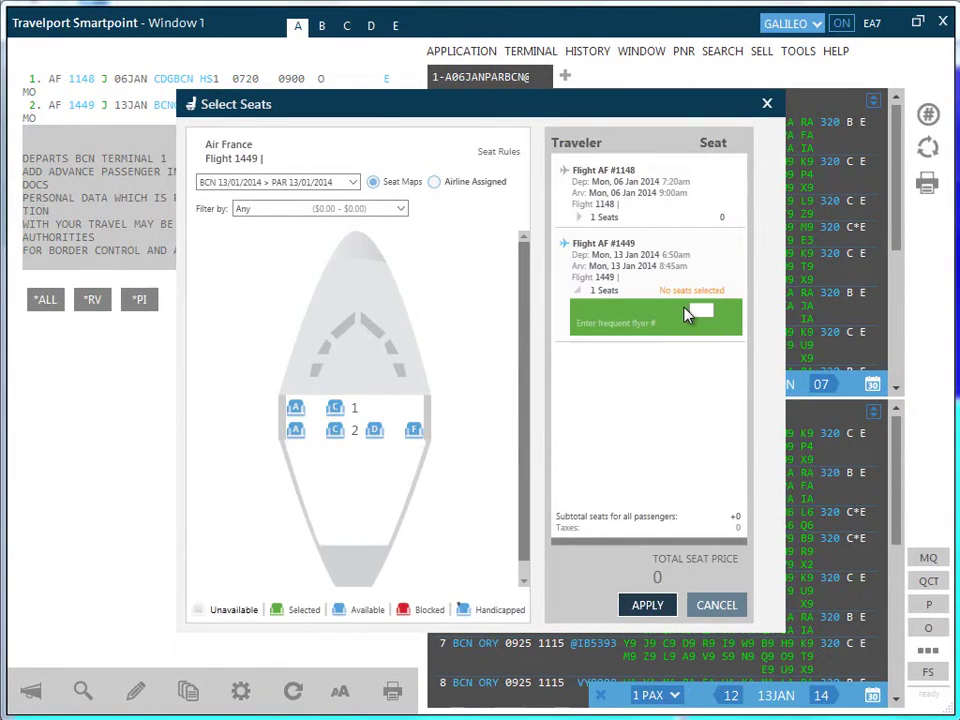
left_click(414, 433)
left_click(645, 606)
View the flight details of AF 1148 and the Charles de Gaulle airport information, paging forward and back, and close the information boxes
left_click(84, 86)
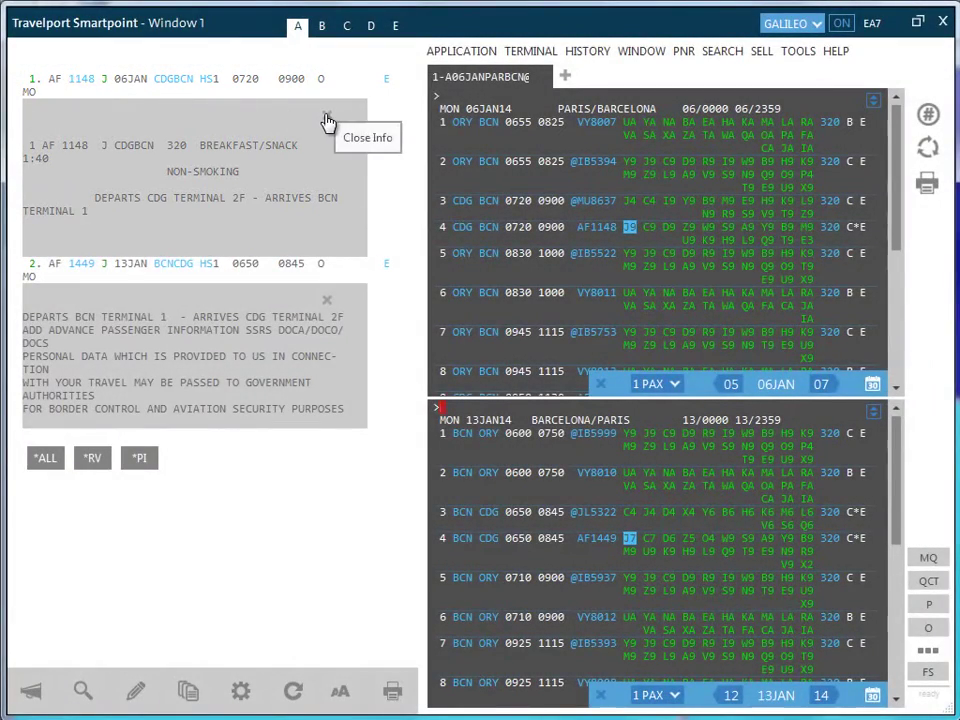
left_click(79, 84)
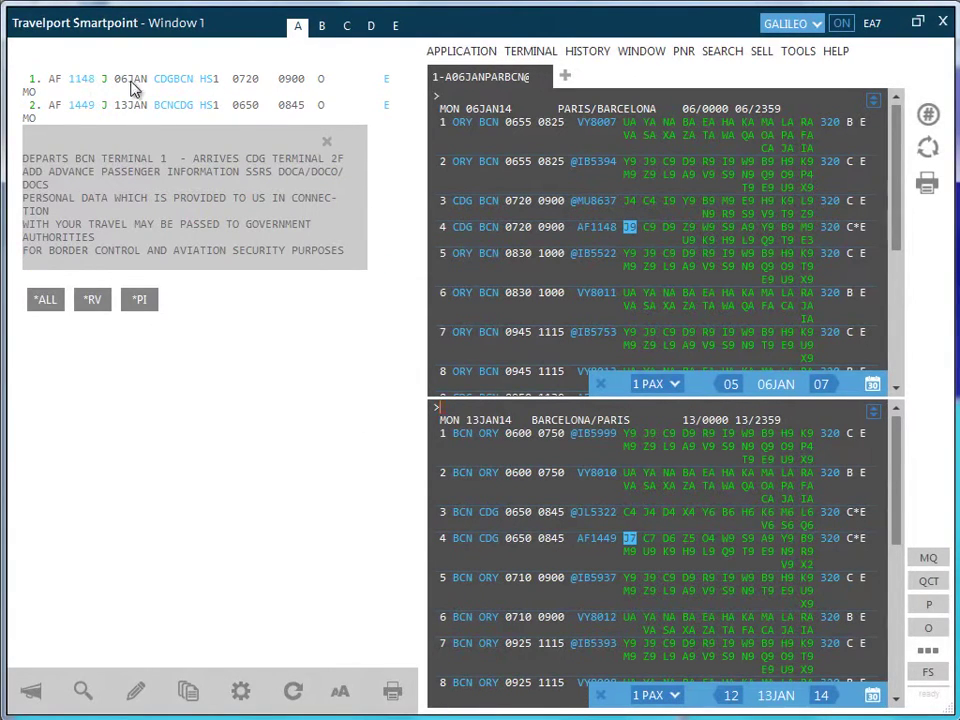
left_click(161, 86)
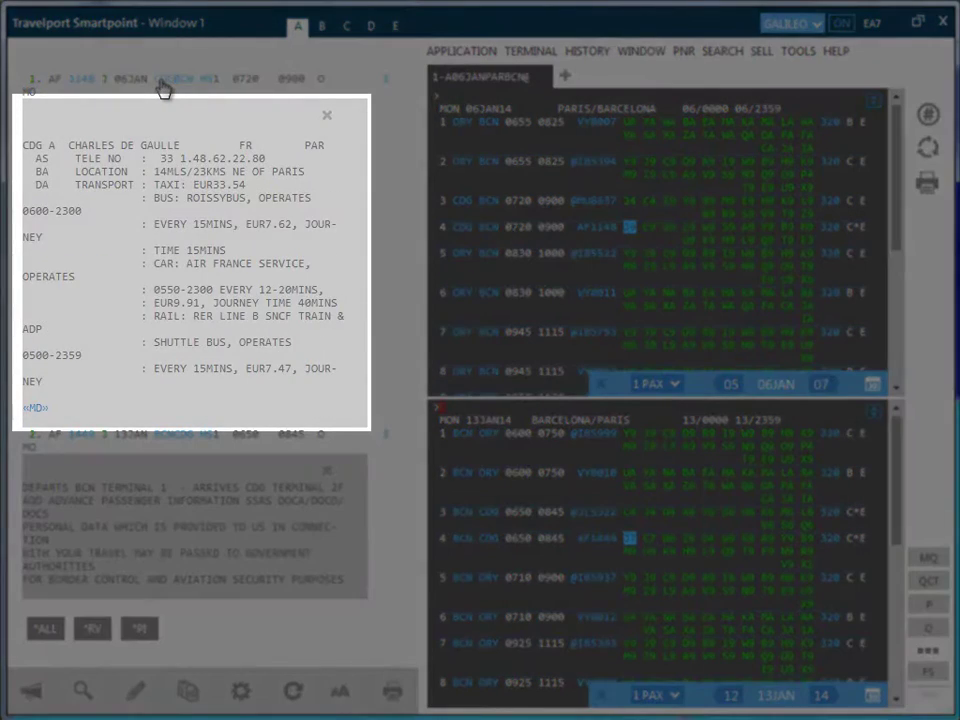
left_click(30, 410)
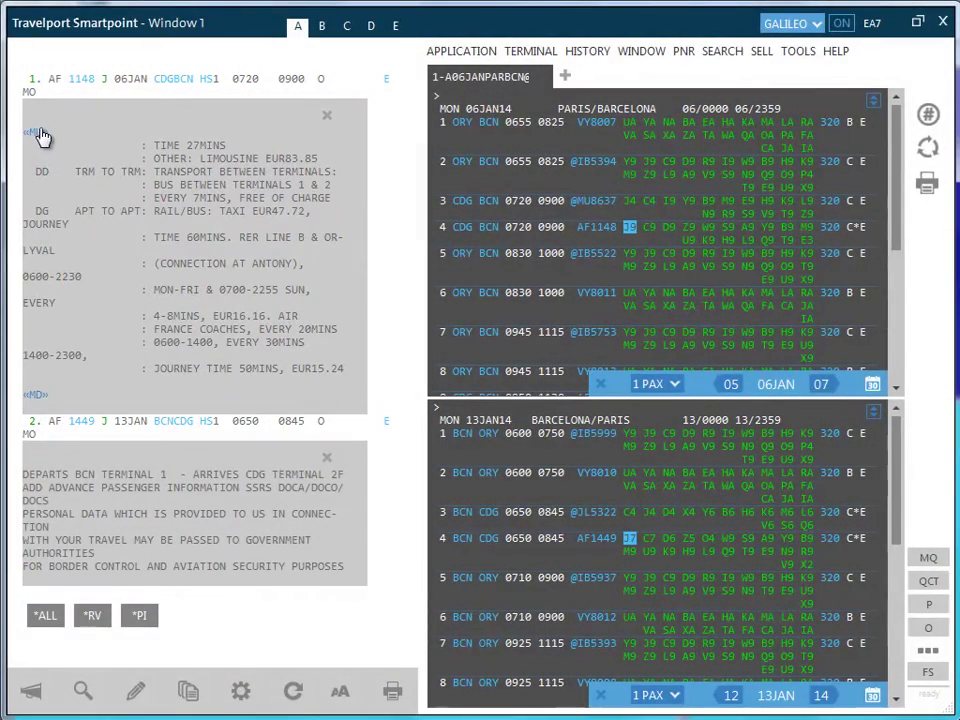
left_click(40, 133)
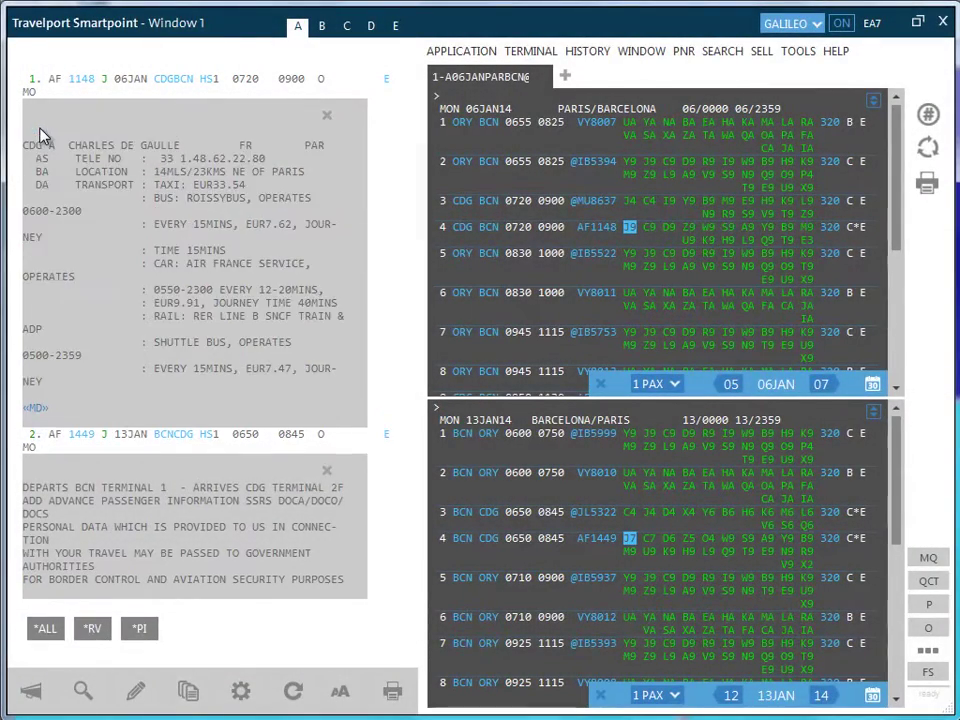
left_click(326, 115)
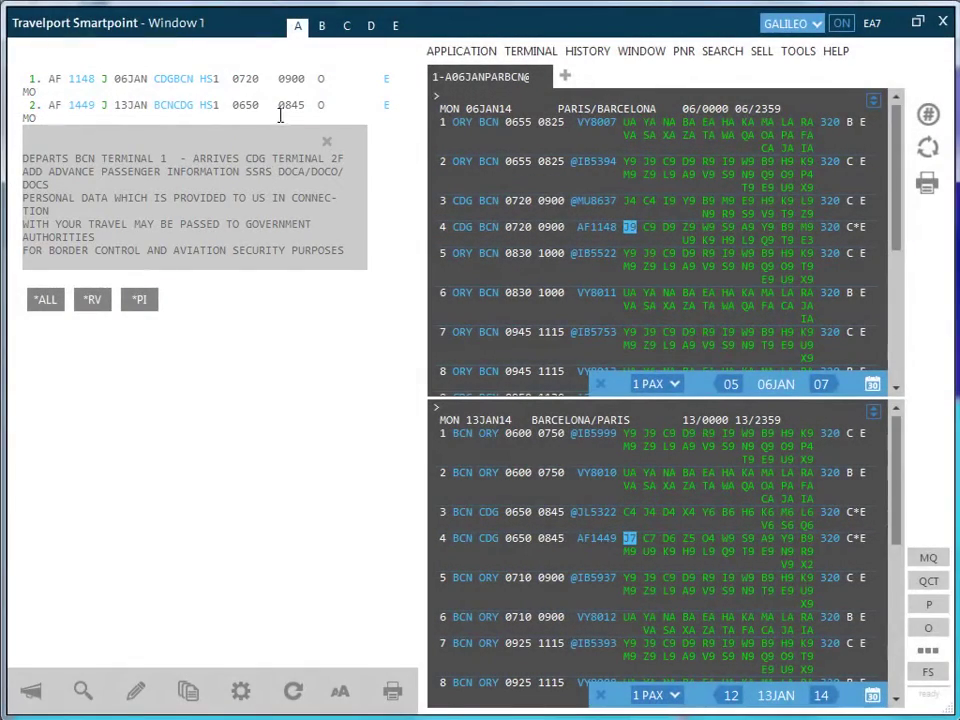
left_click(326, 141)
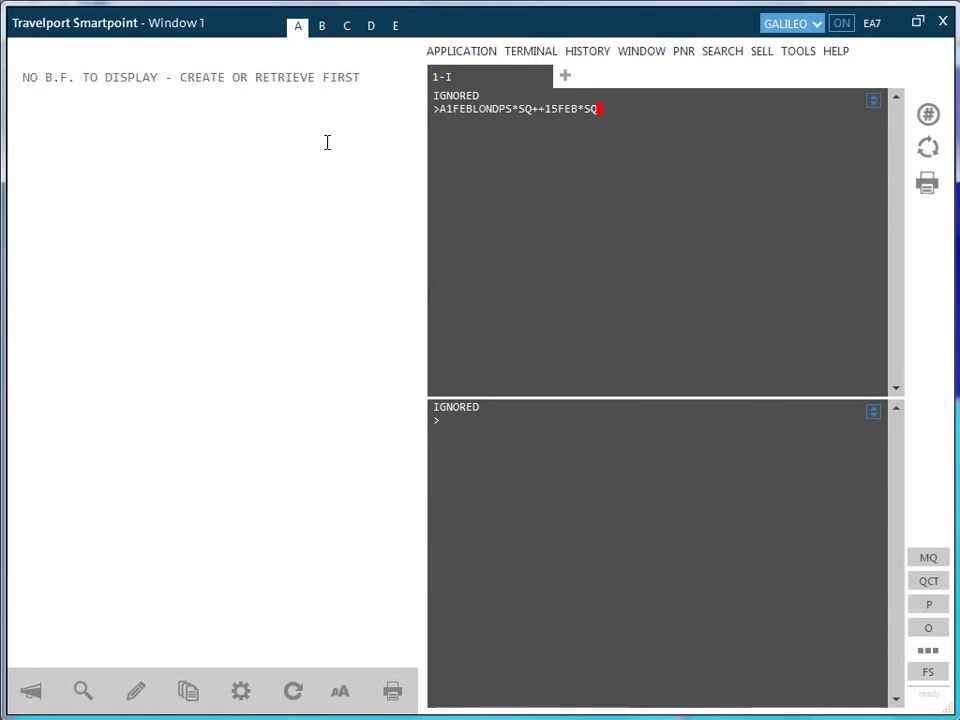
Run the availability entry A1FEBLONDPS*SQ++15FEB*SQ and sell C class on the SQ 319/SQ 946 outbound connection and on SQ 306 for the return
key("Return")
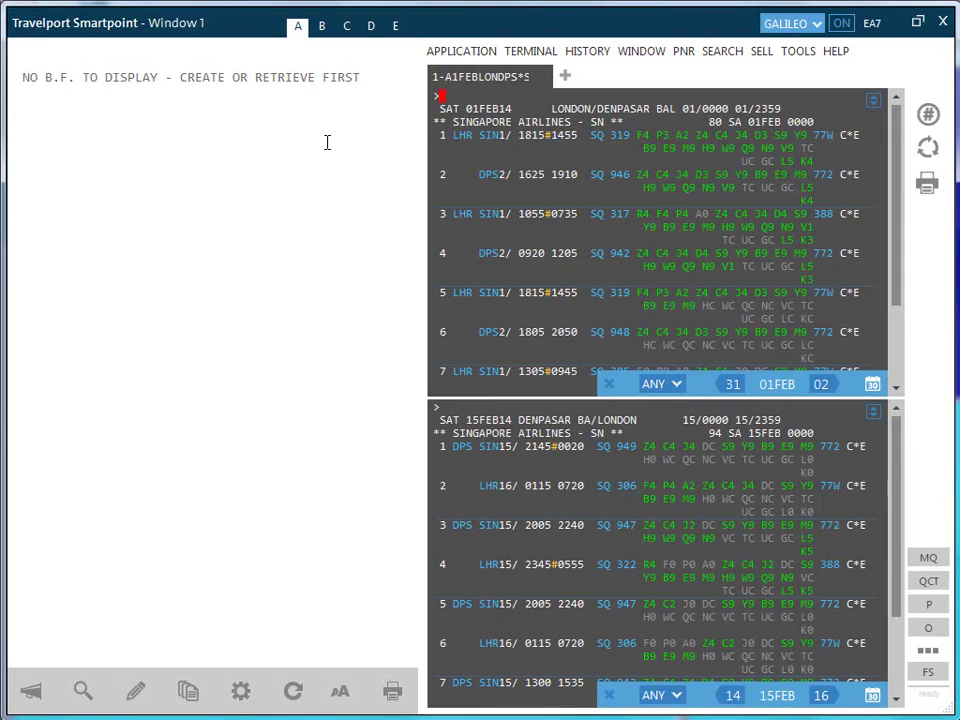
left_click(723, 141)
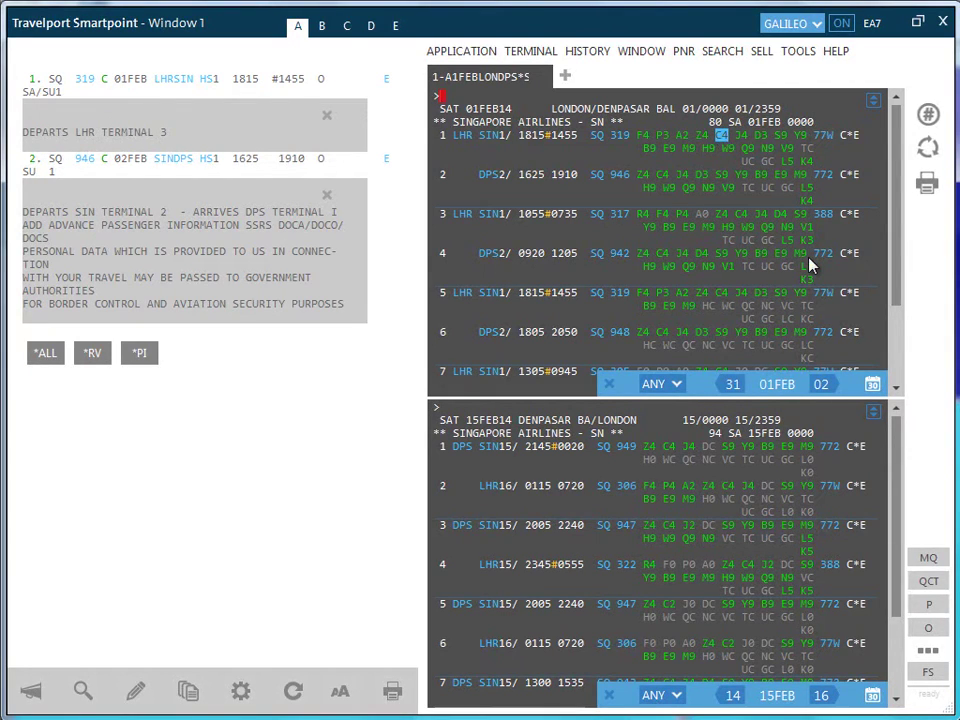
left_click(726, 486)
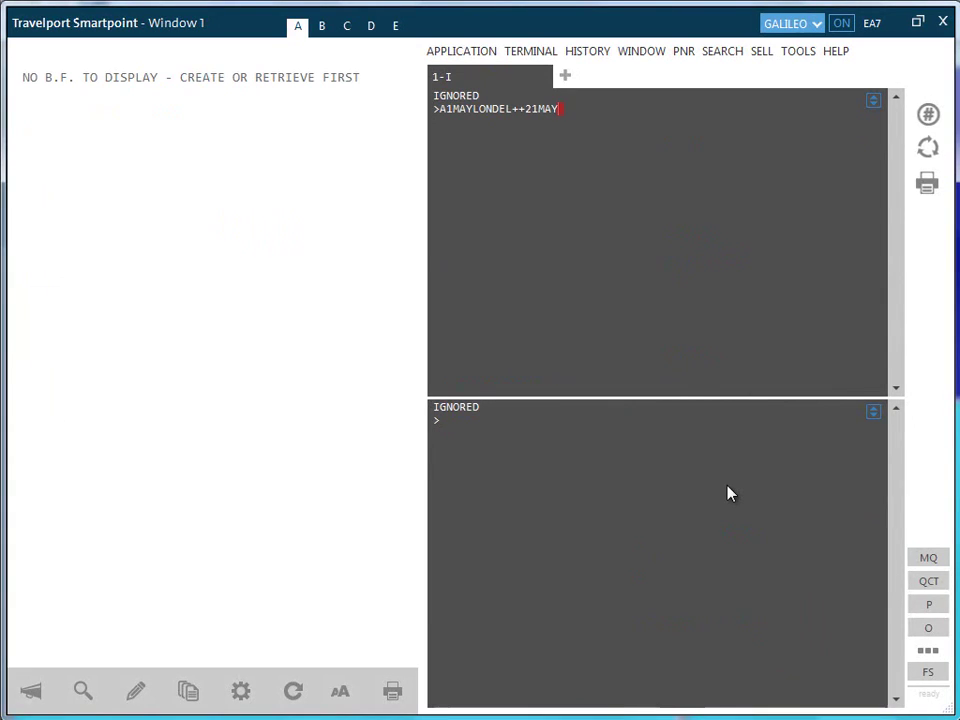
Run the availability entry A1MAYLONDEL++21MAY and waitlist P class on the AI 111 return flight from Delhi
key("Return")
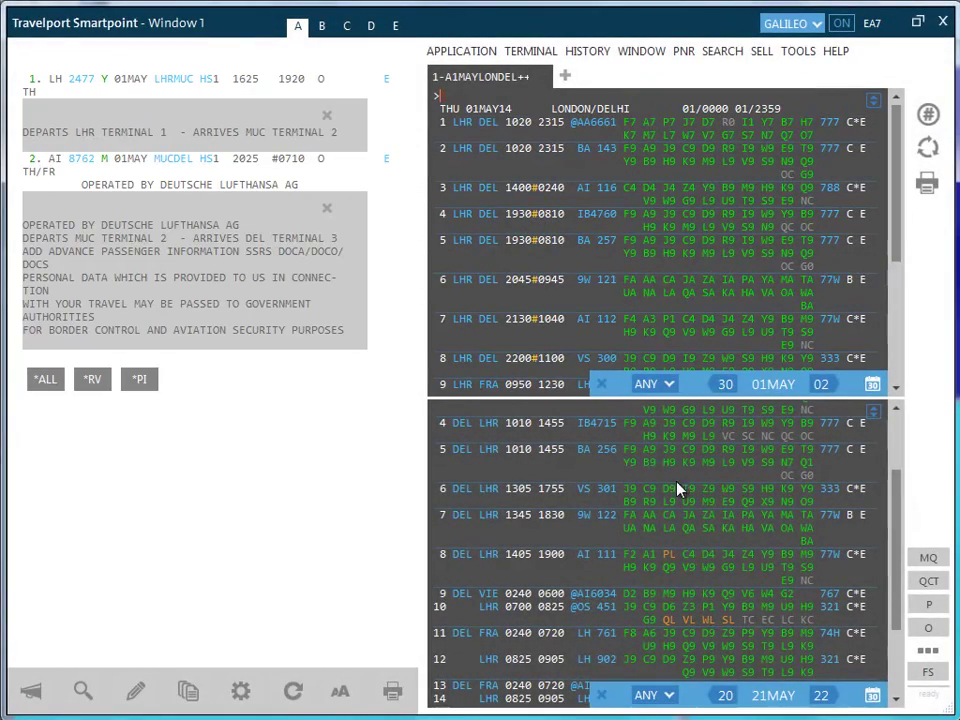
left_click(674, 553)
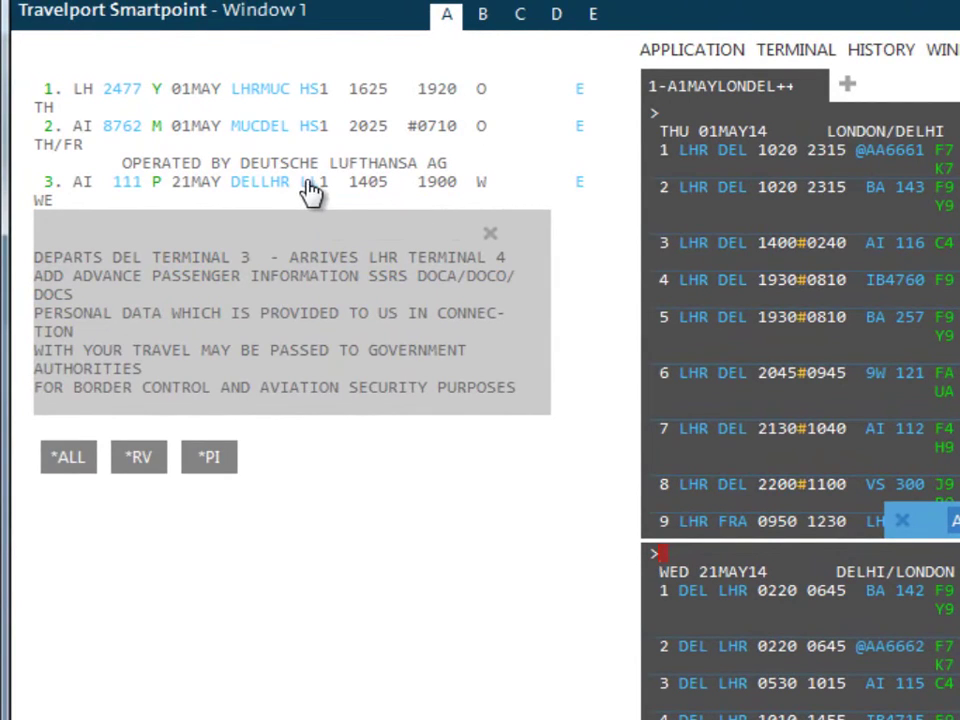
Check the meaning of the status codes LL on the AI 111 segment and HK on the AZ 2010 segment
mouse_move(311, 189)
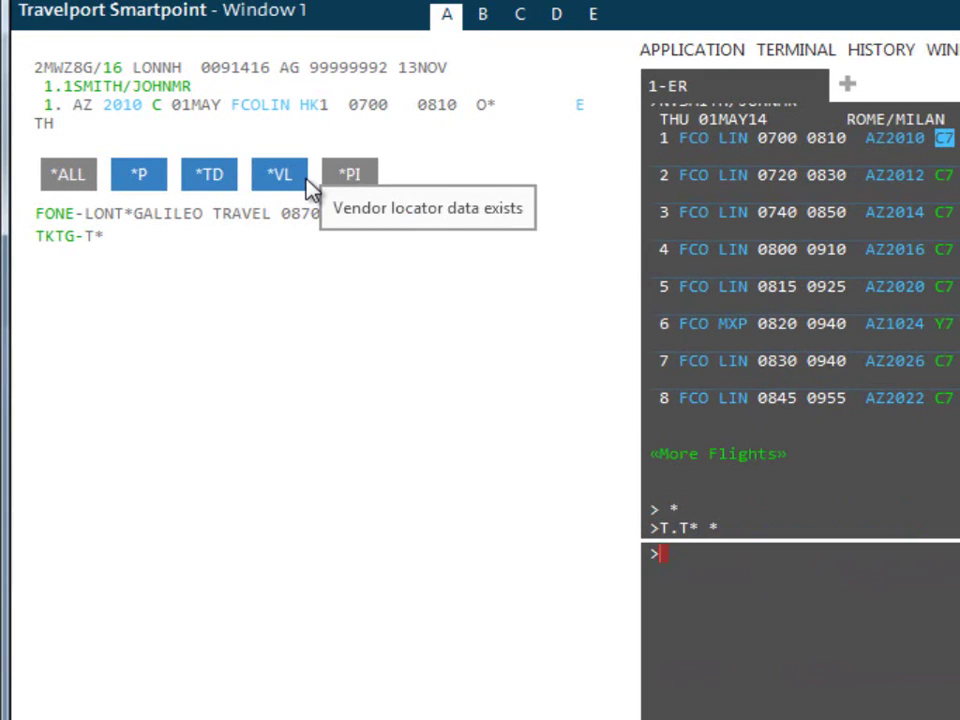
mouse_move(313, 117)
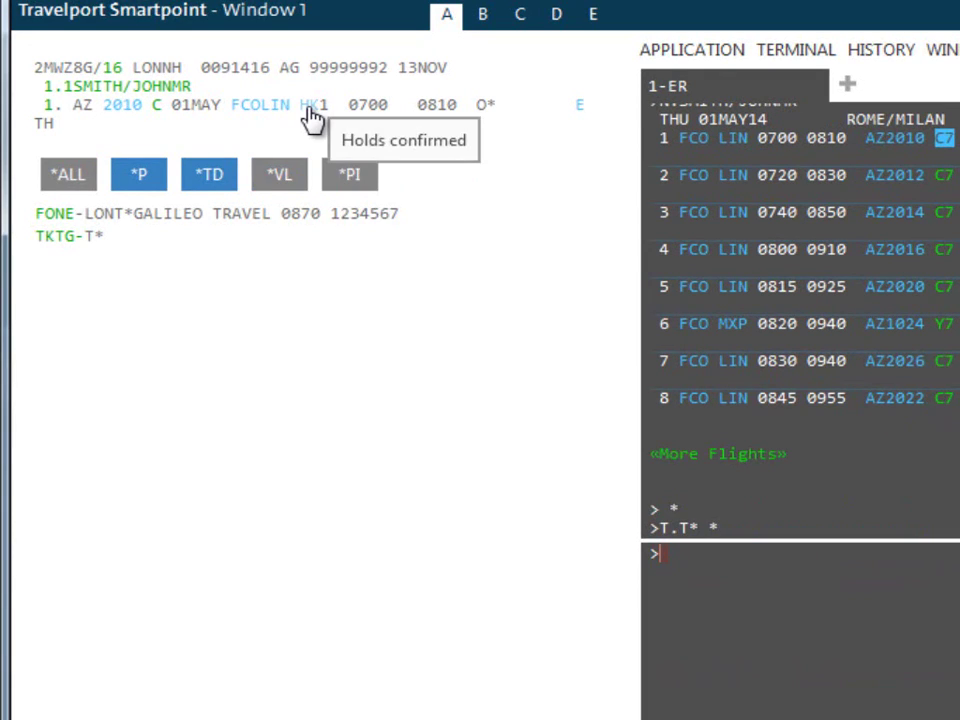